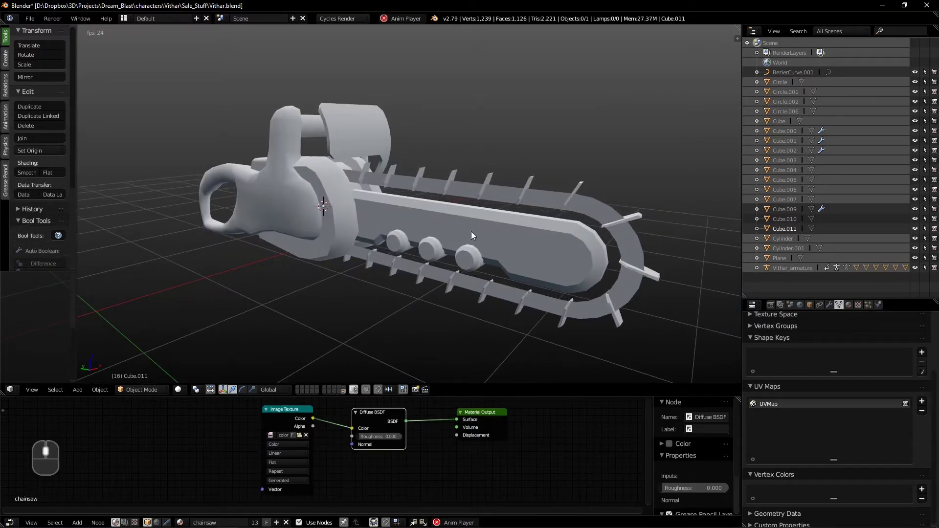
Select the chainsaw (Cube.011) and enter Edit Mode on its mesh
click(476, 221)
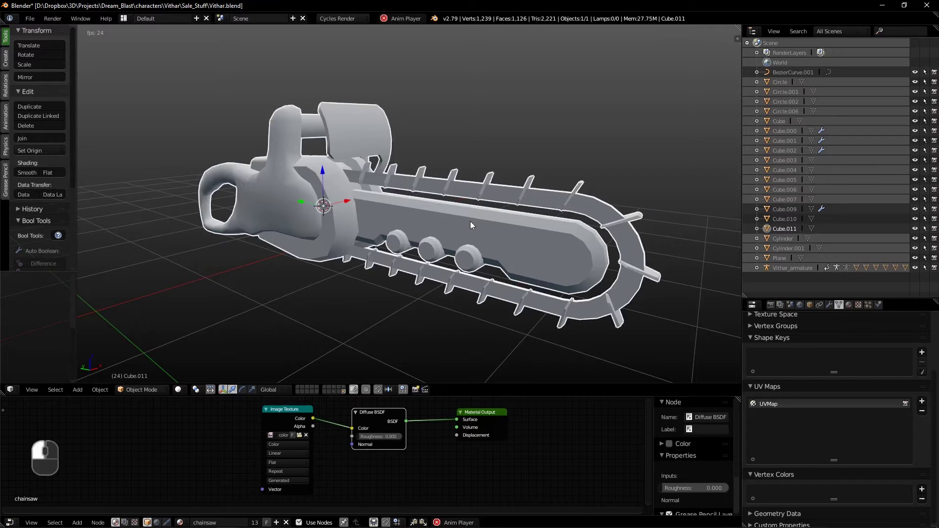
middle_drag(470, 222, 485, 230)
key(Tab)
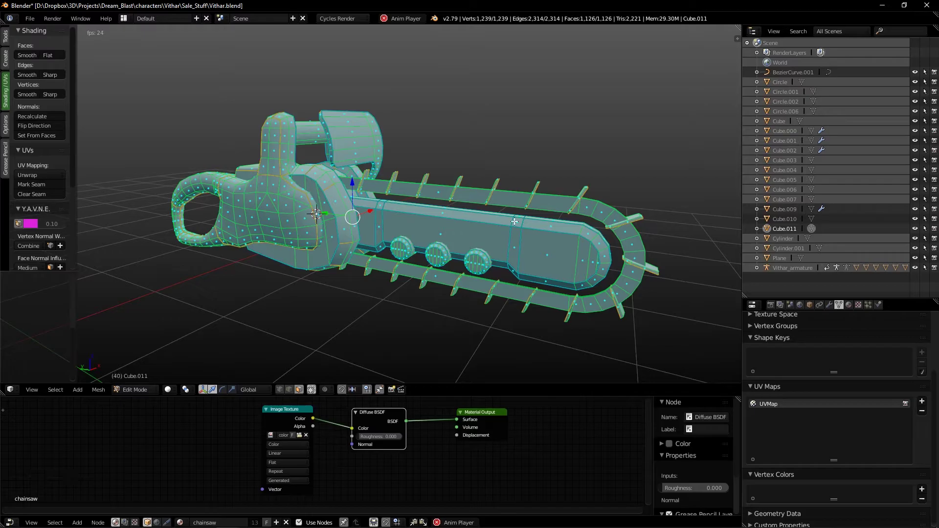
Maximize the floating UV editor and browse its image list for circle_008_diffuse
click(424, 129)
double_click(424, 126)
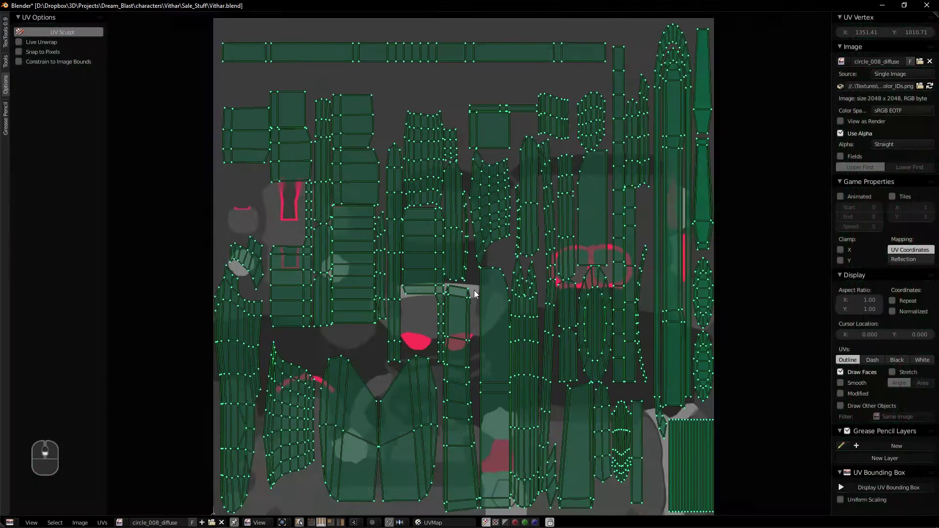
scroll(516, 231, down, 1)
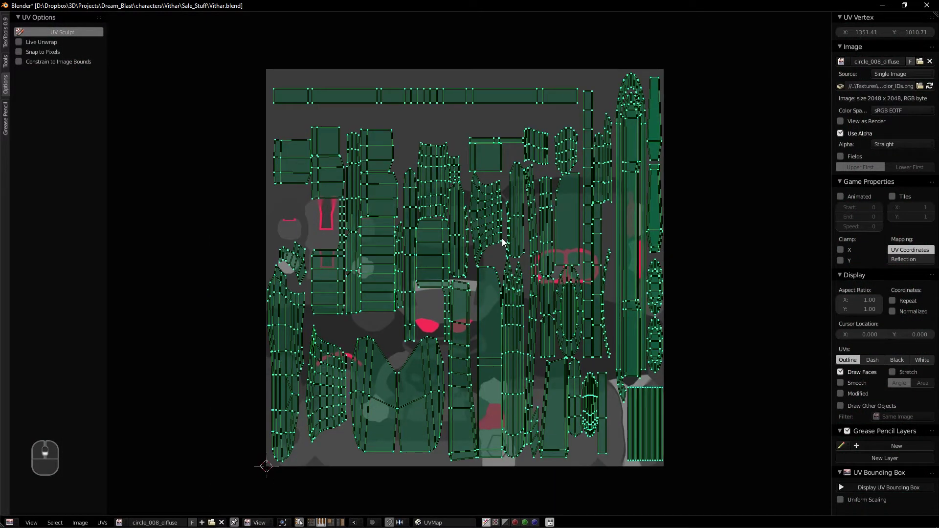
click(120, 522)
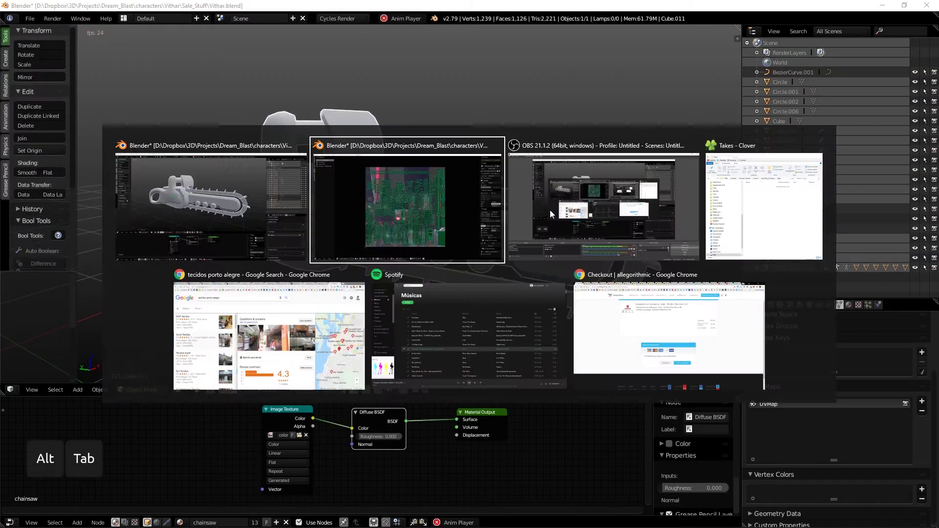
Zoom and pan around the 2048 × 2048 vithar_substance base color texture to inspect it
scroll(591, 215, up, 3)
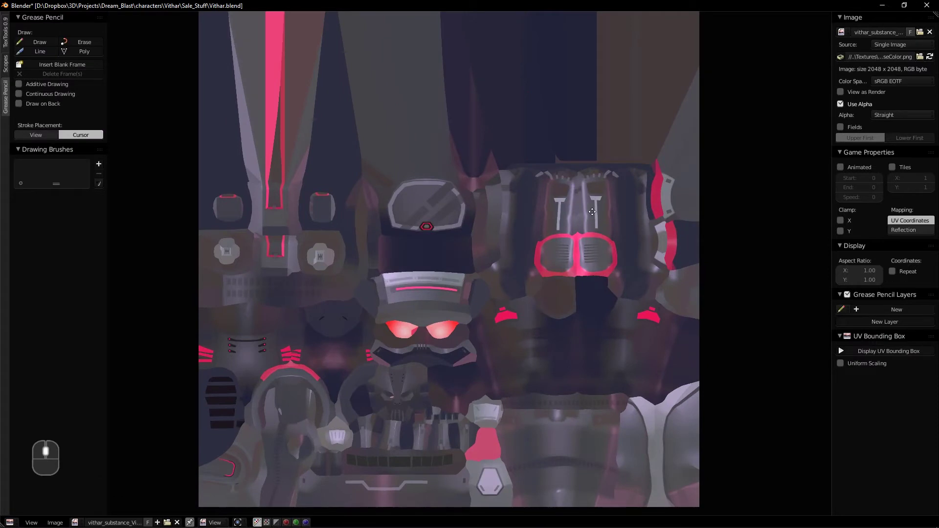
scroll(595, 212, down, 1)
scroll(579, 220, up, 1)
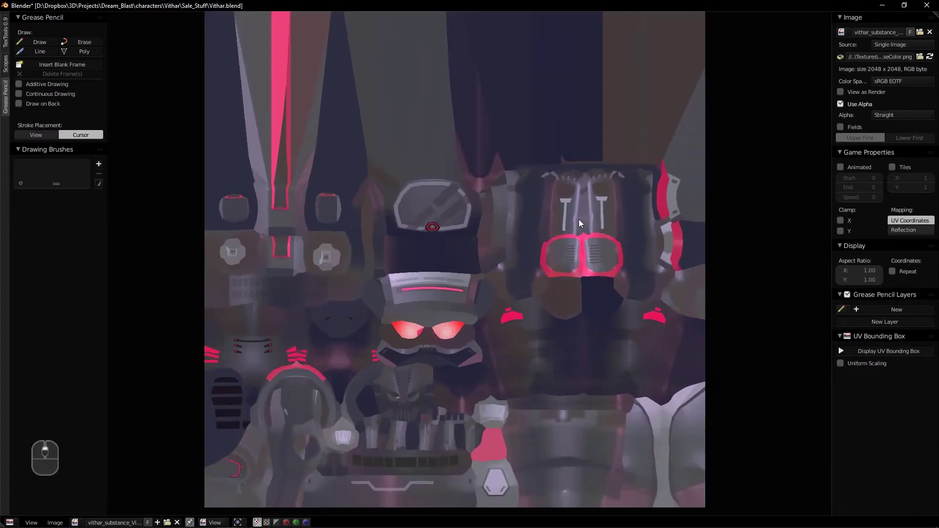
middle_drag(446, 198, 464, 184)
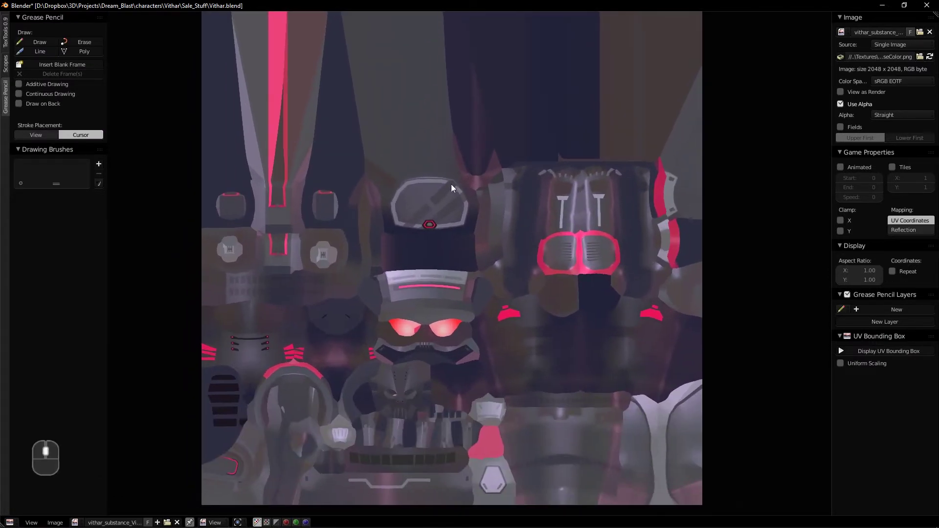
scroll(265, 146, down, 1)
scroll(265, 147, up, 1)
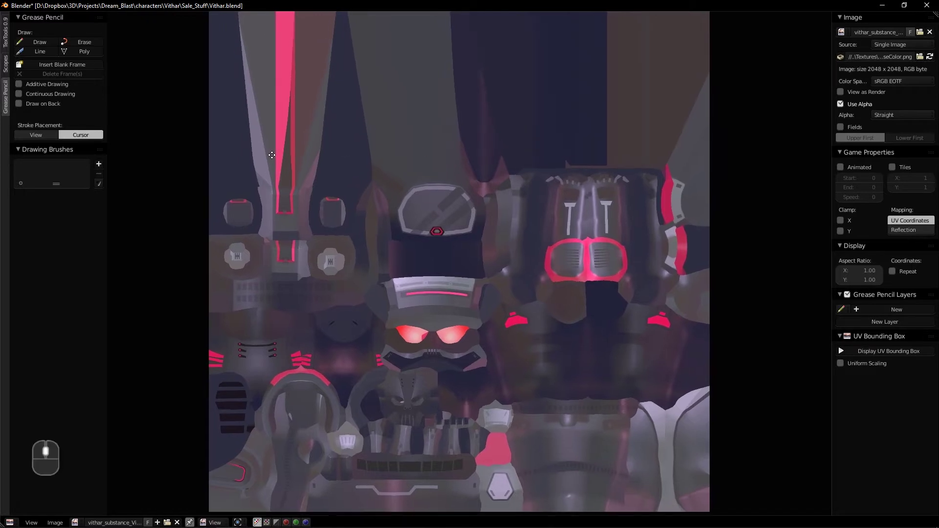
scroll(702, 174, down, 1)
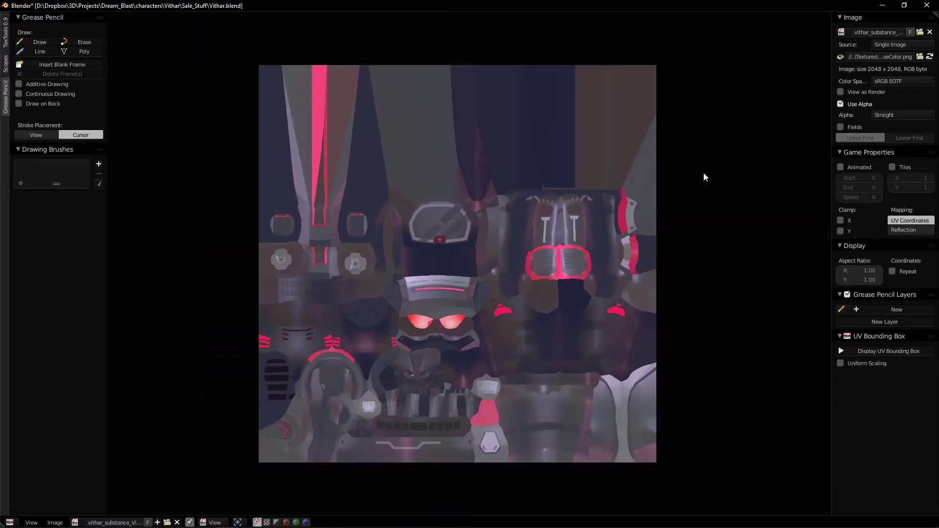
middle_drag(642, 178, 653, 190)
scroll(652, 202, up, 1)
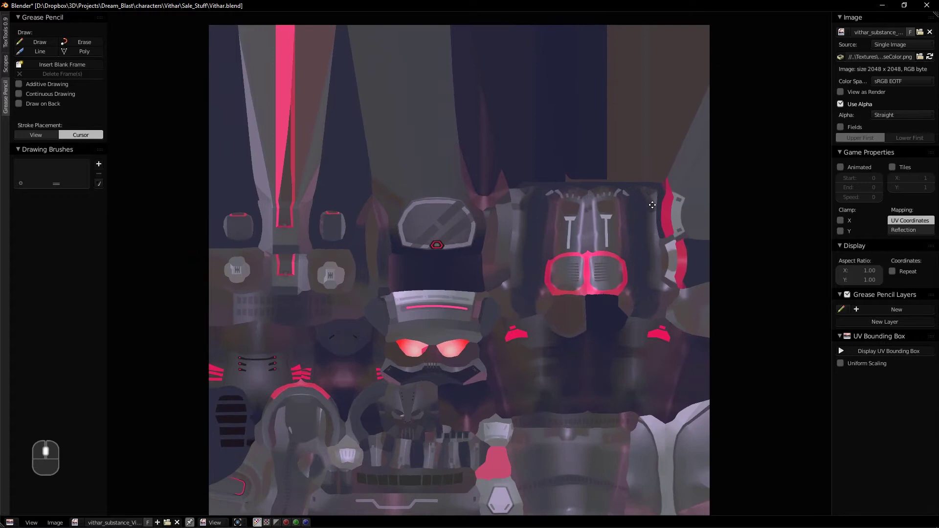
scroll(680, 184, down, 1)
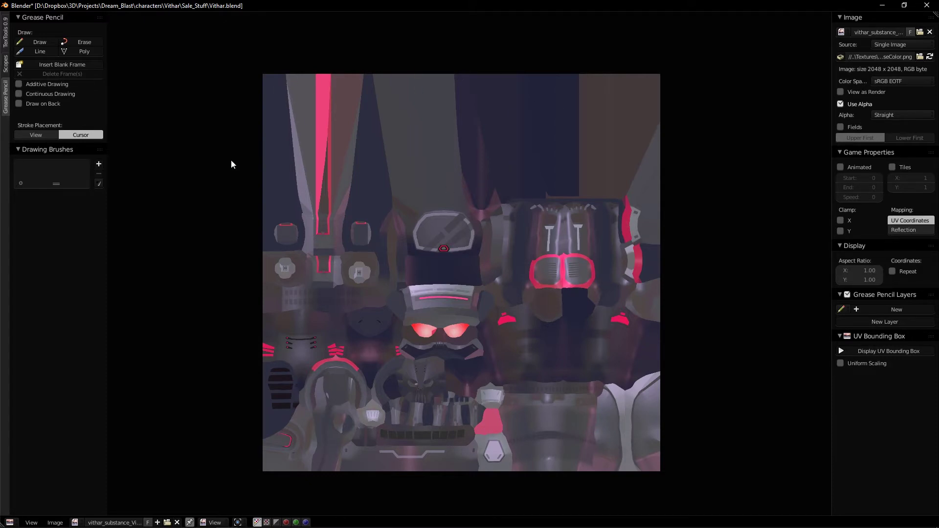
Show colorchain_saw in the image editor, restore the full layout, and edit the chainsaw mesh
click(75, 522)
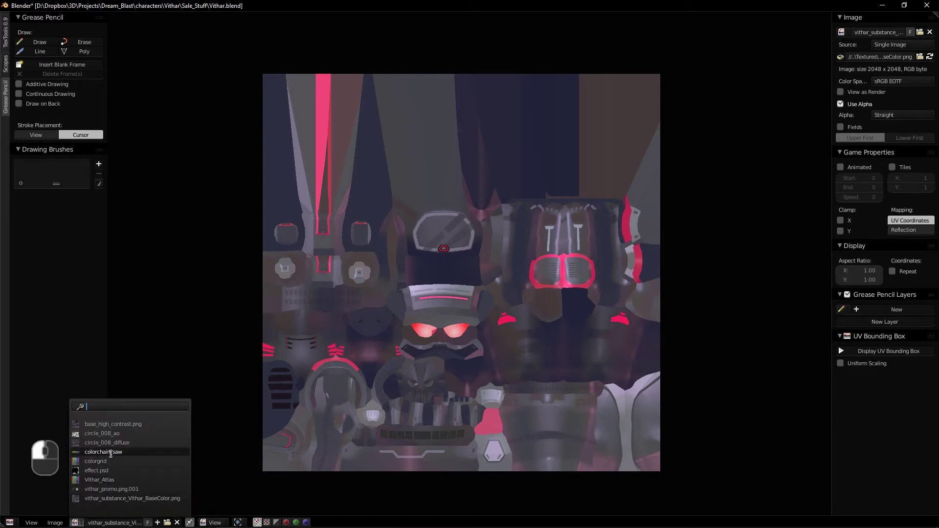
click(119, 453)
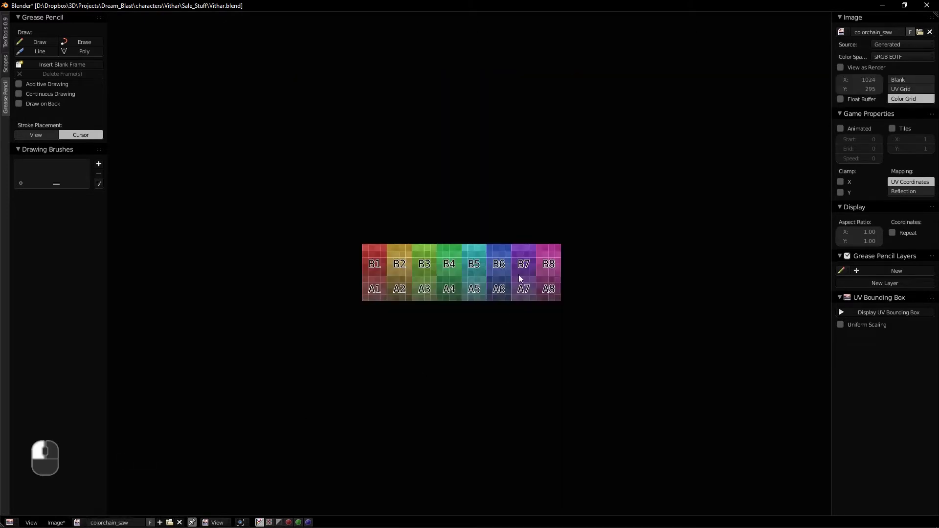
scroll(449, 269, up, 4)
key(ctrl+space)
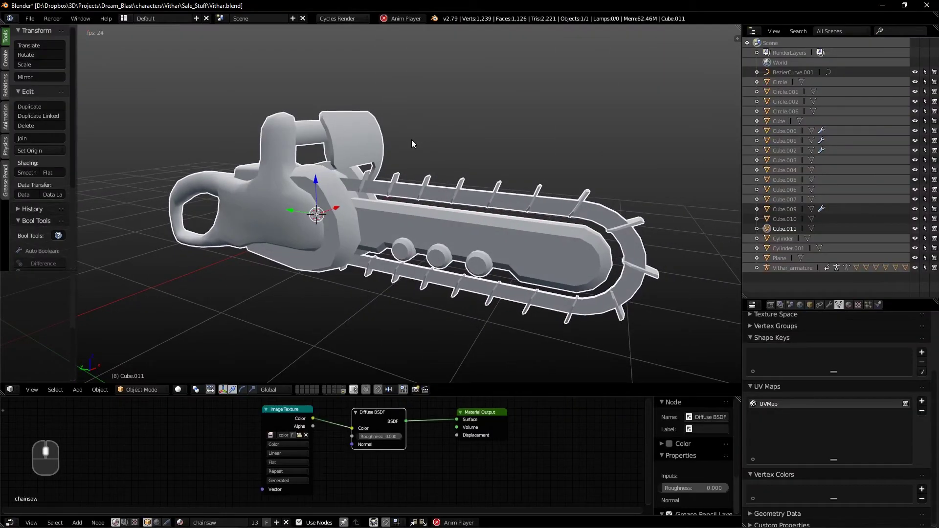
key(Tab)
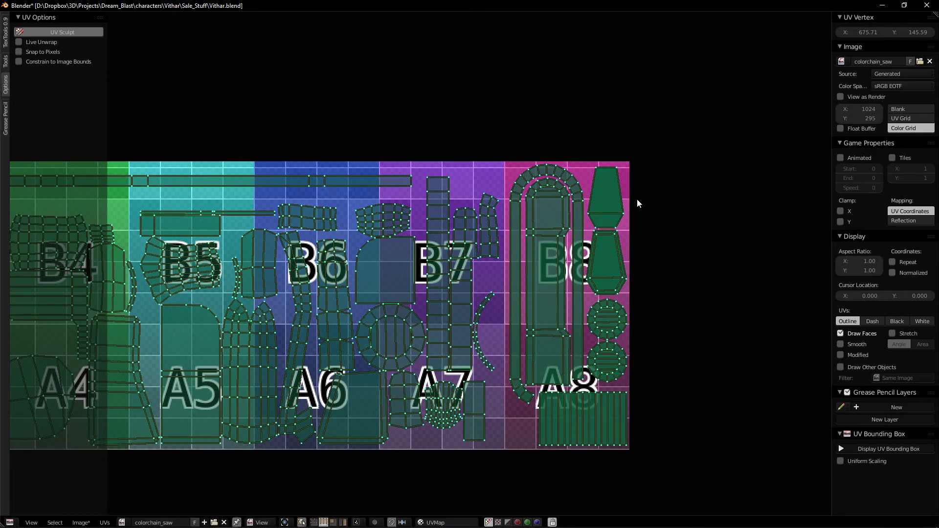
Launch Windows Calculator and position its window at the top of the screen
scroll(636, 196, down, 2)
ctrl+scroll(652, 199, left, 2)
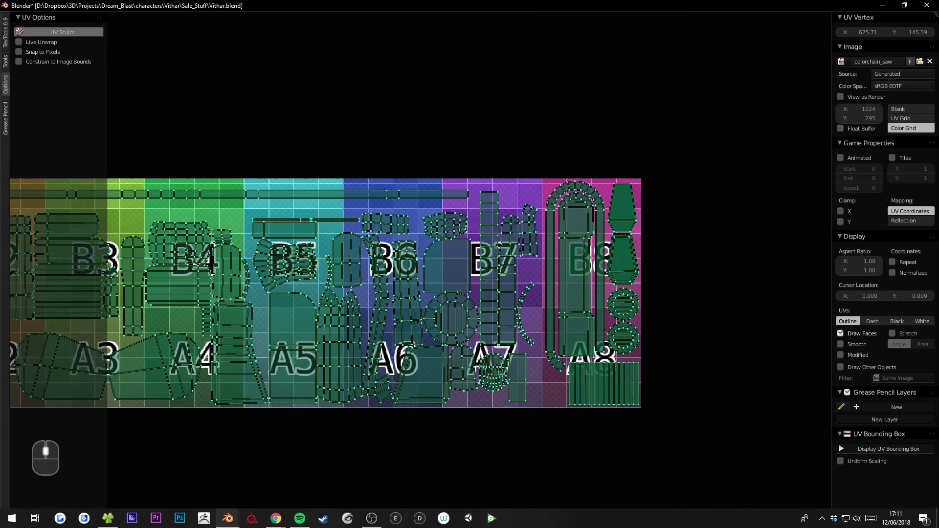
key(XF86Calculator)
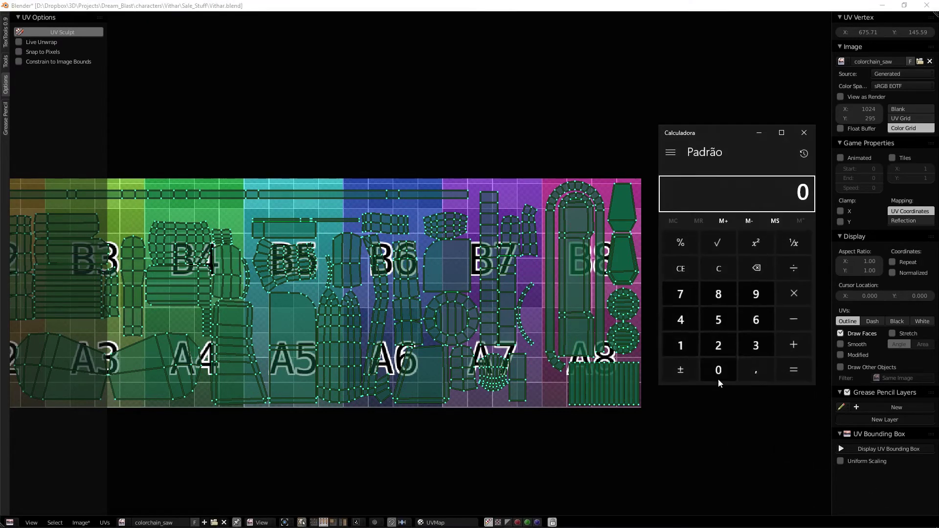
drag(729, 130, 686, 79)
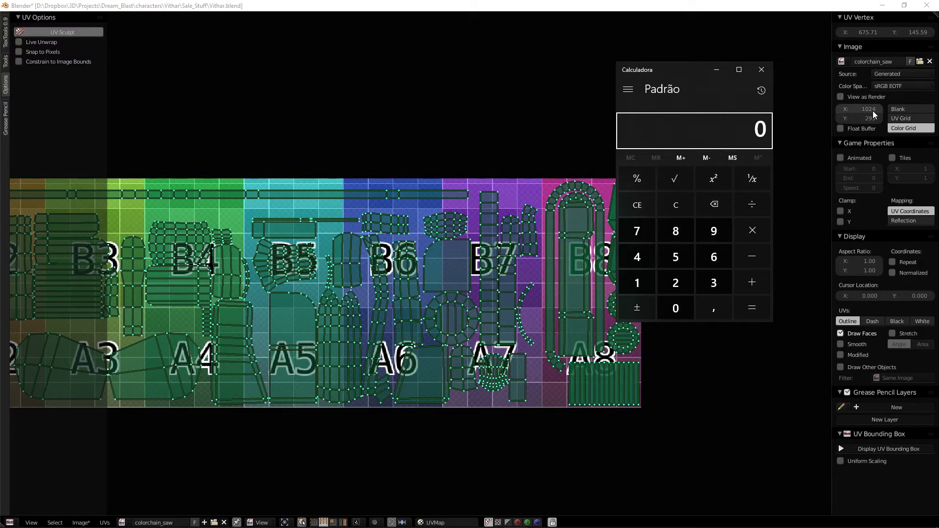
drag(682, 72, 688, 69)
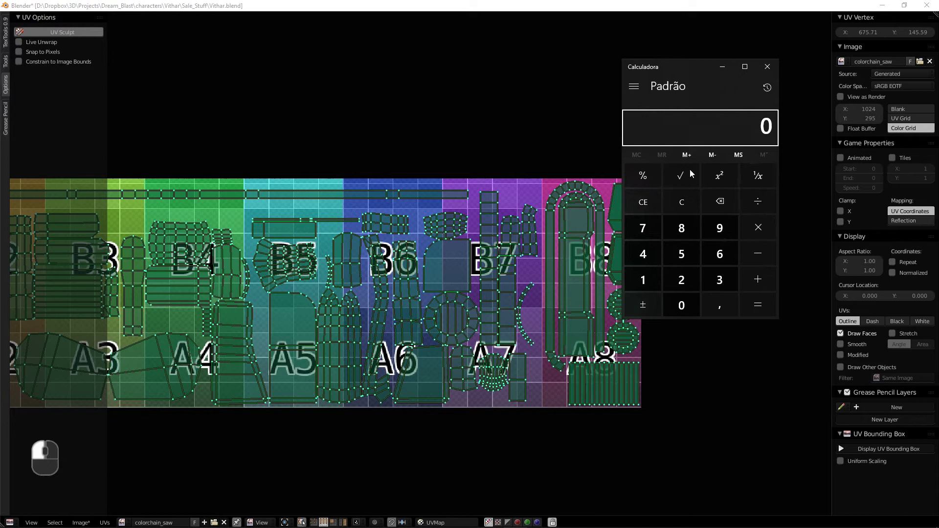
click(678, 282)
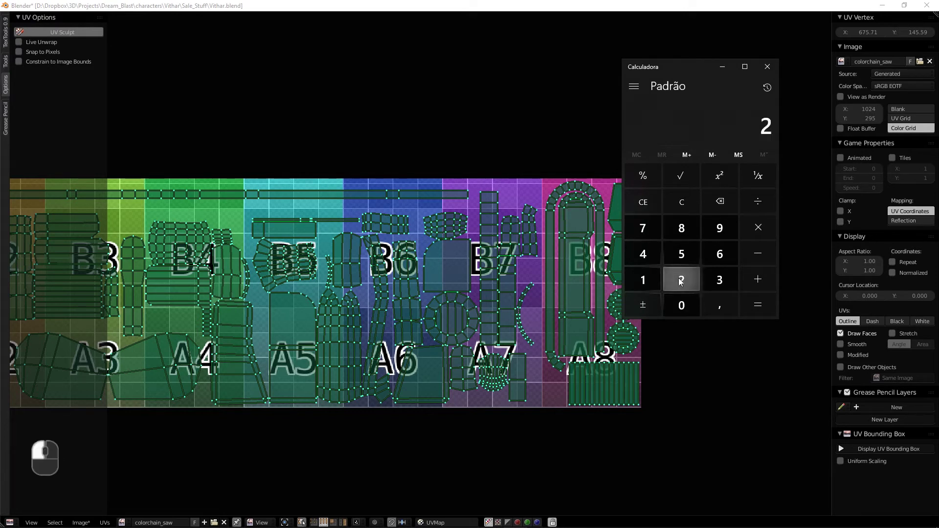
click(713, 229)
click(683, 258)
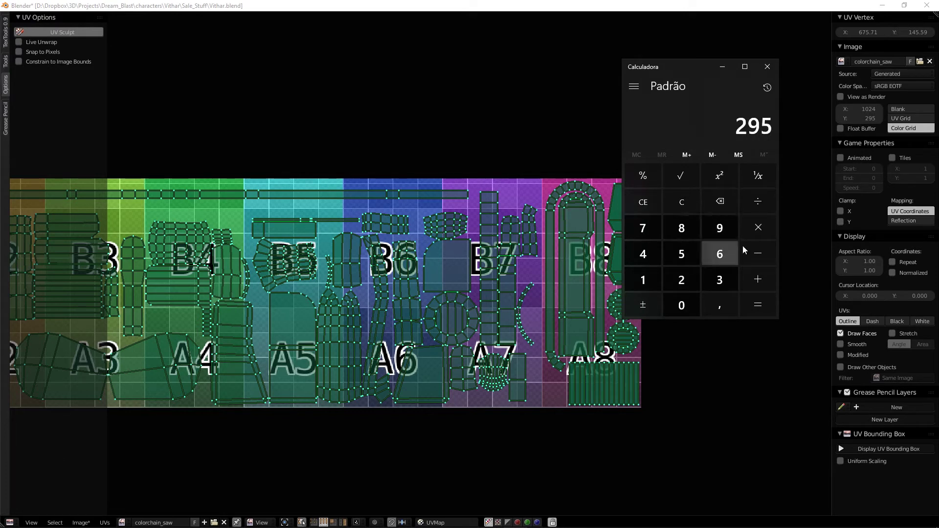
click(758, 199)
click(642, 279)
click(682, 305)
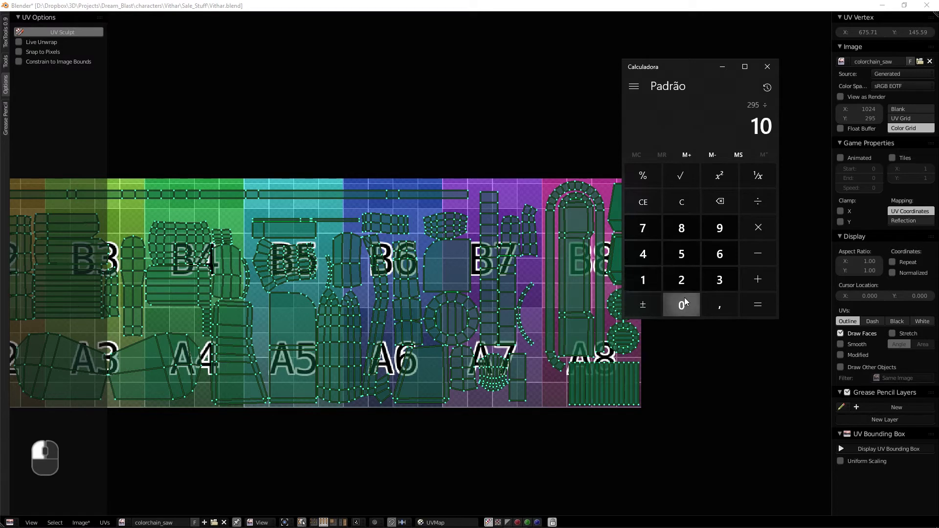
click(681, 280)
click(650, 259)
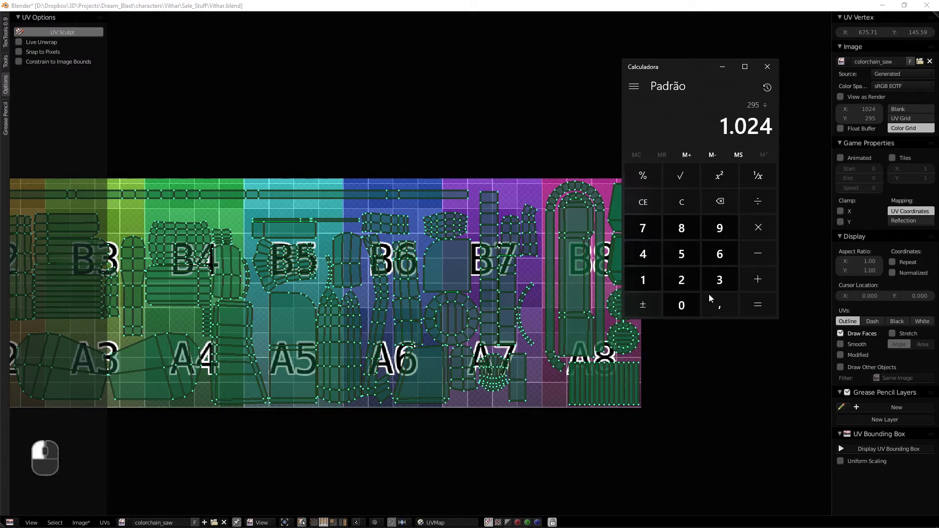
click(744, 308)
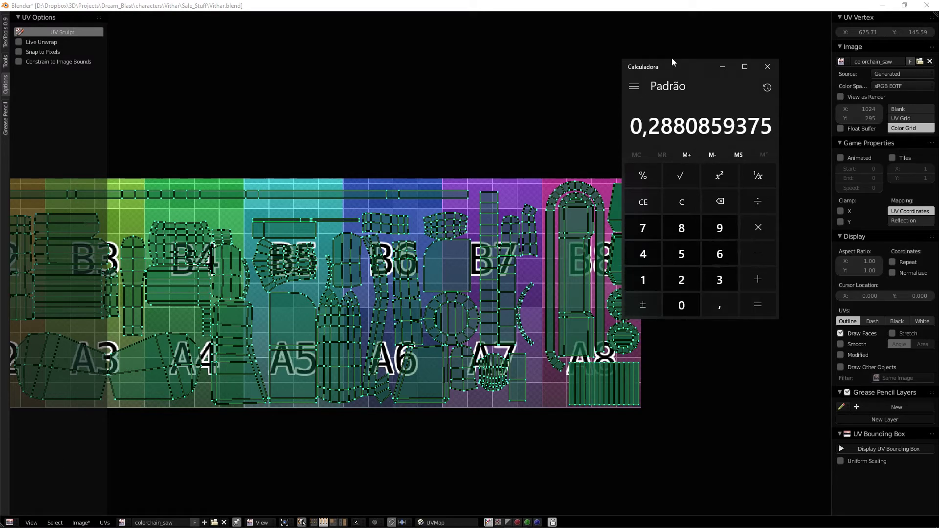
drag(669, 71, 667, 110)
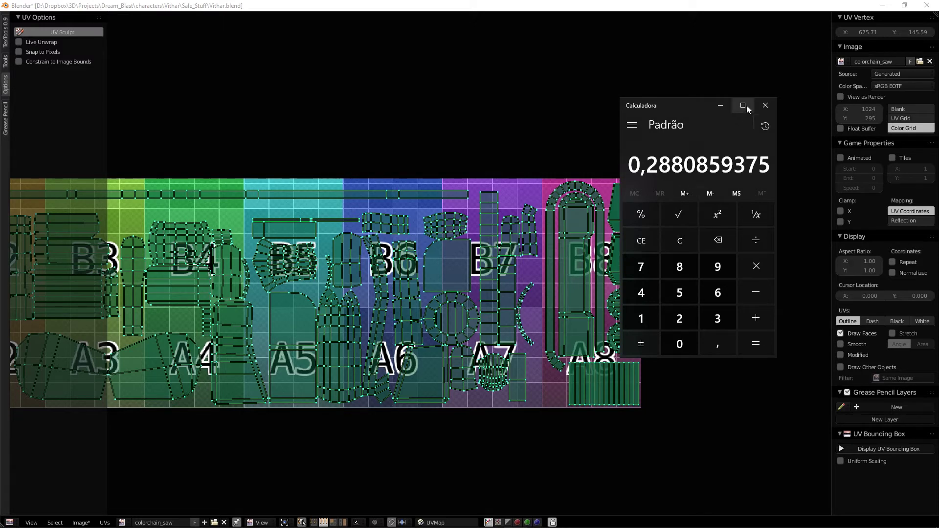
Close Calculator and zoom the UV editor over the base_high_contrast texture
click(769, 108)
scroll(605, 275, down, 5)
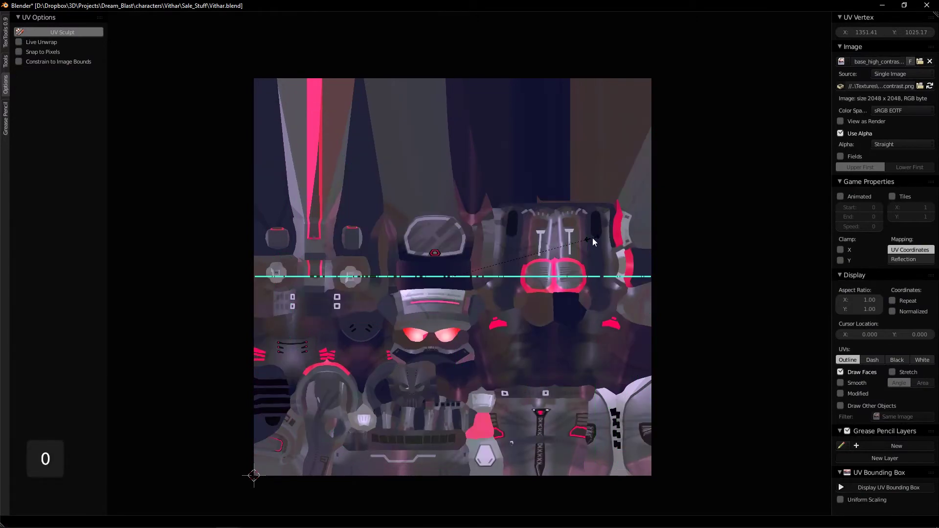
Finish scaling the chainsaw UVs vertically, entering the digits 280 as the factor
key(2)
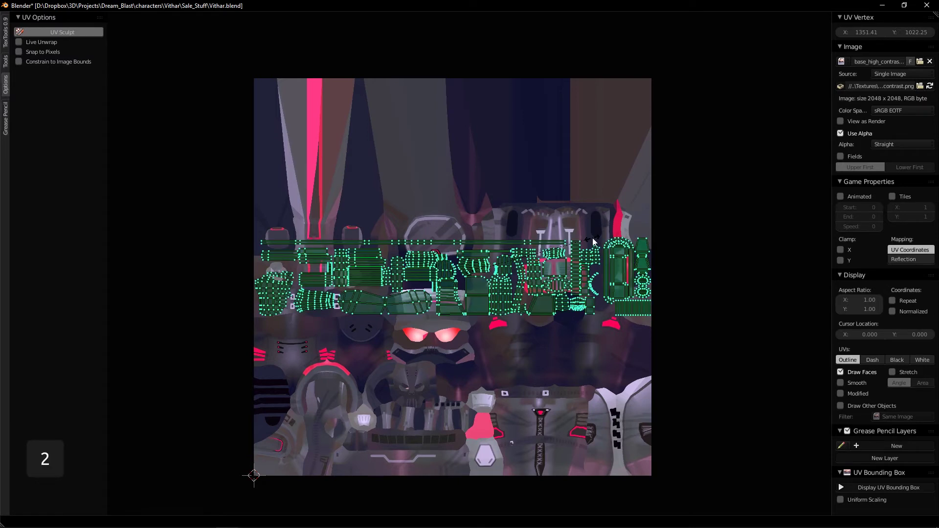
key(8)
key(0)
key(Return)
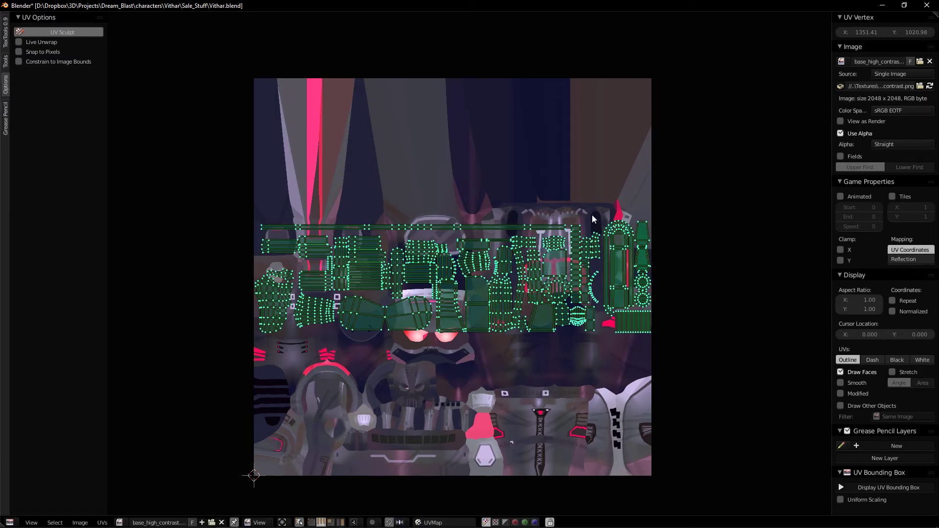
scroll(592, 215, up, 1)
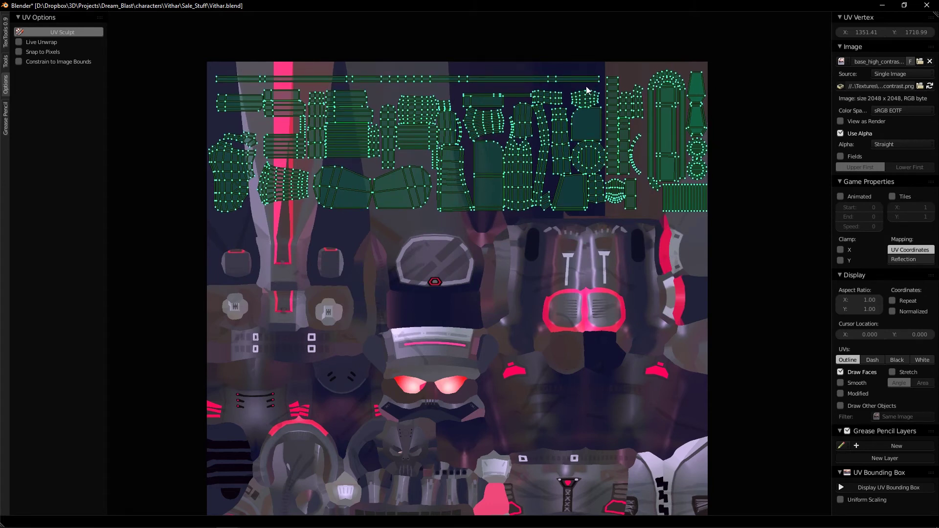
Settle the chainsaw UV islands slightly higher at the atlas top and frame the whole texture
click(584, 84)
scroll(558, 227, down, 1)
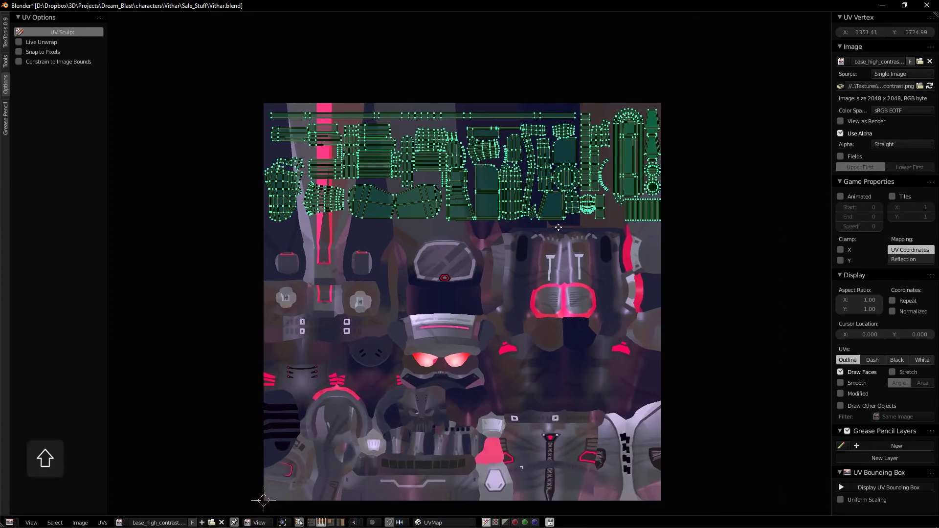
shift+middle_drag(558, 227, 509, 289)
scroll(531, 220, up, 1)
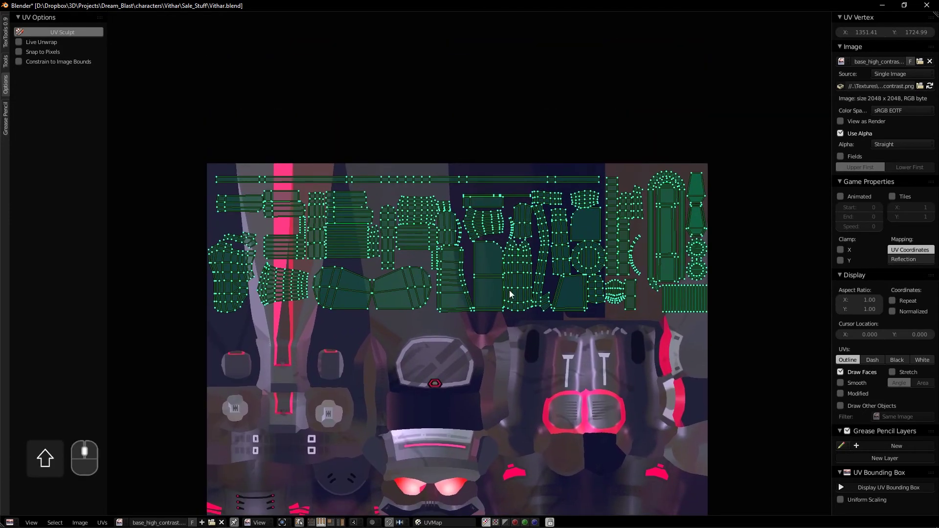
scroll(459, 325, up, 1)
scroll(495, 329, down, 1)
scroll(494, 329, down, 2)
middle_drag(494, 329, 494, 254)
scroll(495, 284, up, 2)
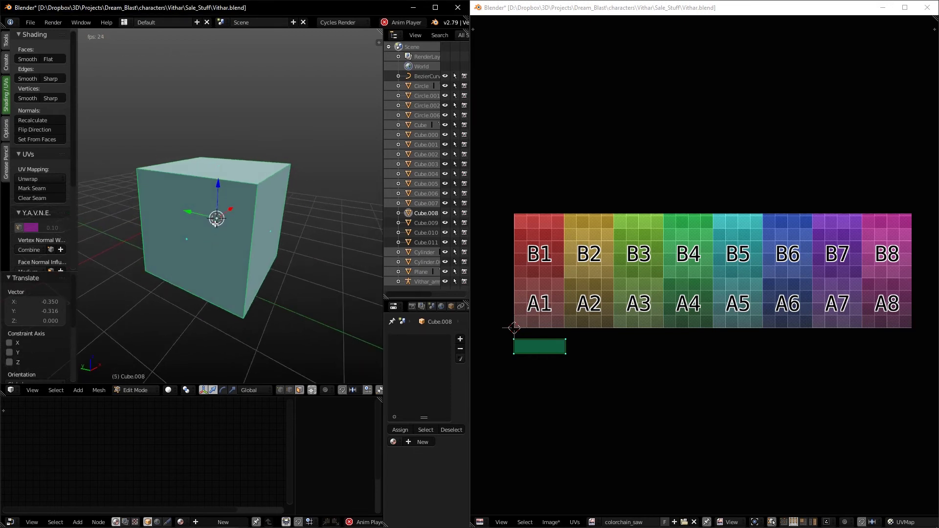
Smart-UV-project the test cube with Correct Aspect onto the colorchain_saw grid
middle_drag(216, 221, 283, 234)
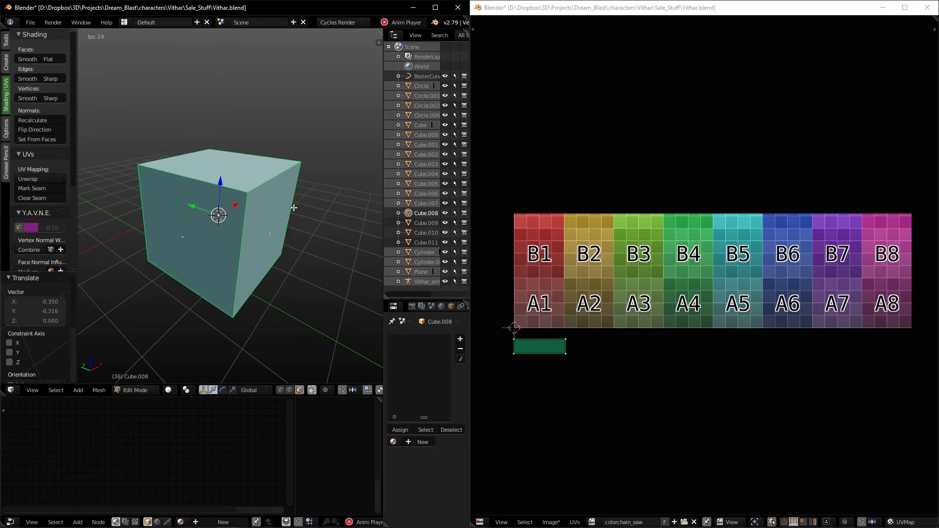
key(u)
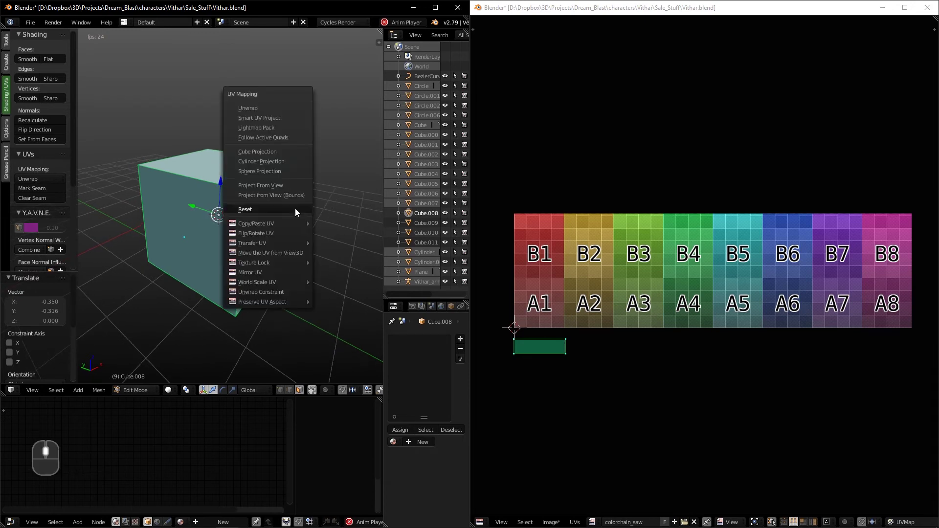
click(275, 108)
key(u)
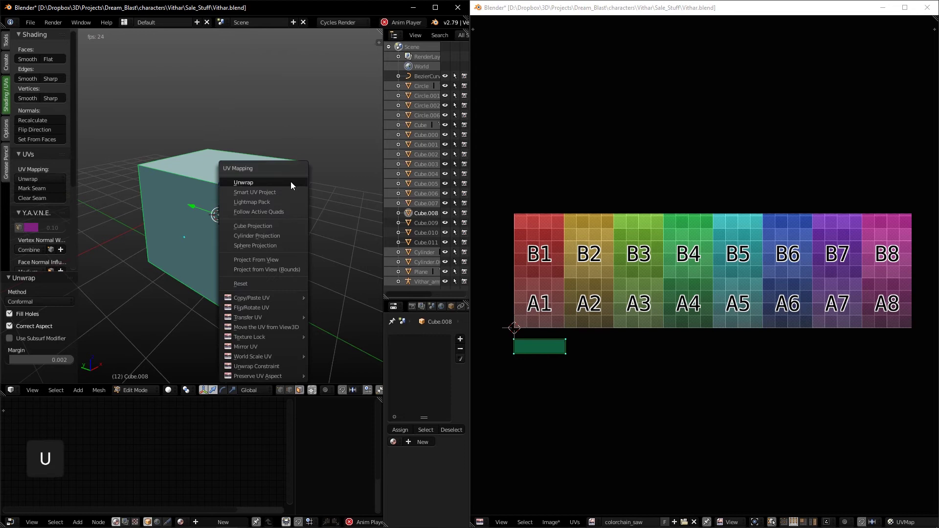
click(283, 192)
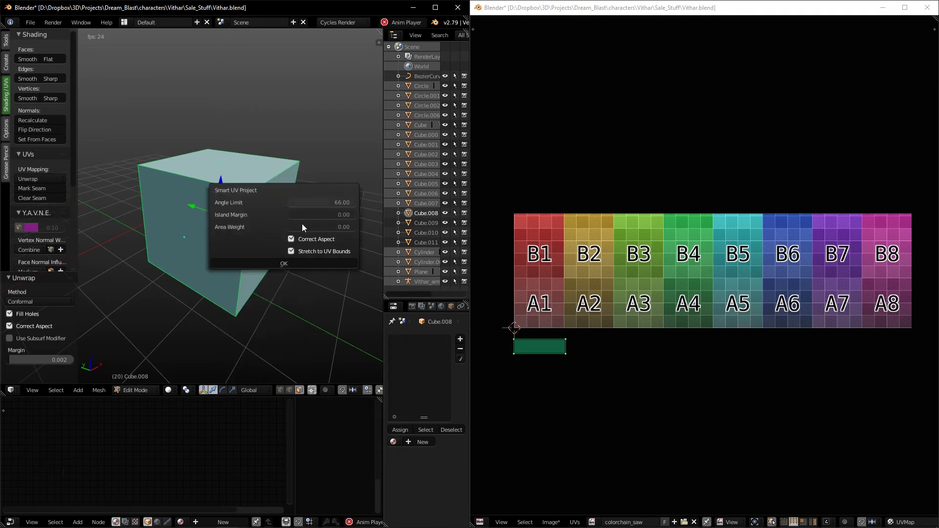
click(300, 264)
scroll(655, 298, up, 1)
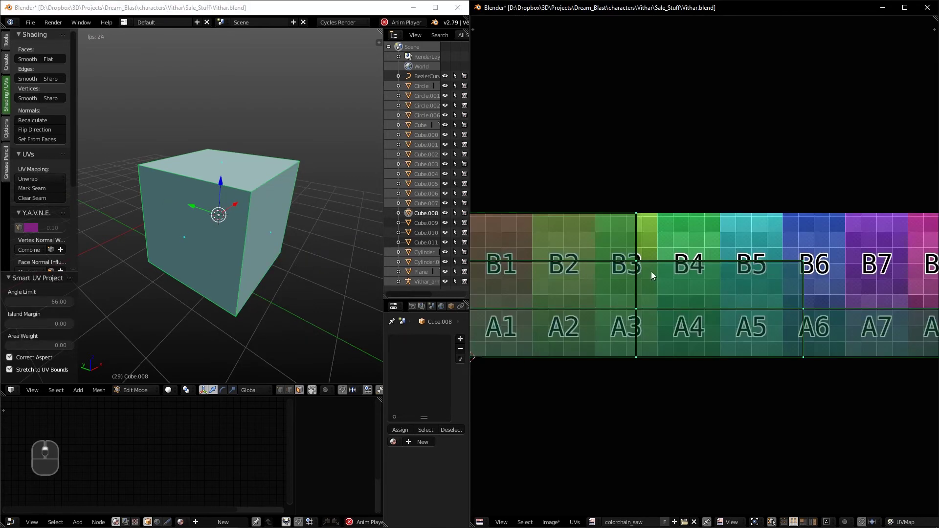
middle_drag(512, 244, 657, 292)
Scale the cube's UV islands to about 0.55 and move them to the grid's left edge
key(s)
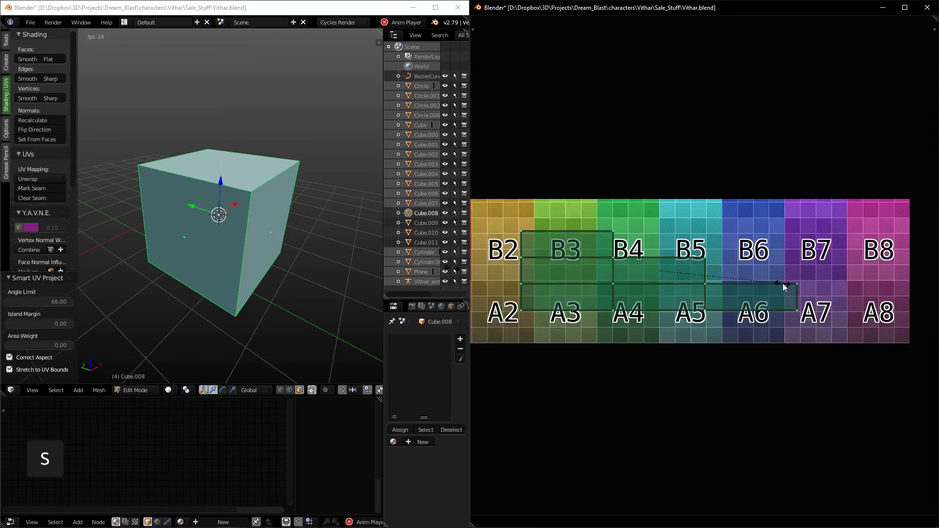
click(753, 286)
middle_drag(753, 286, 847, 287)
key(g)
click(704, 276)
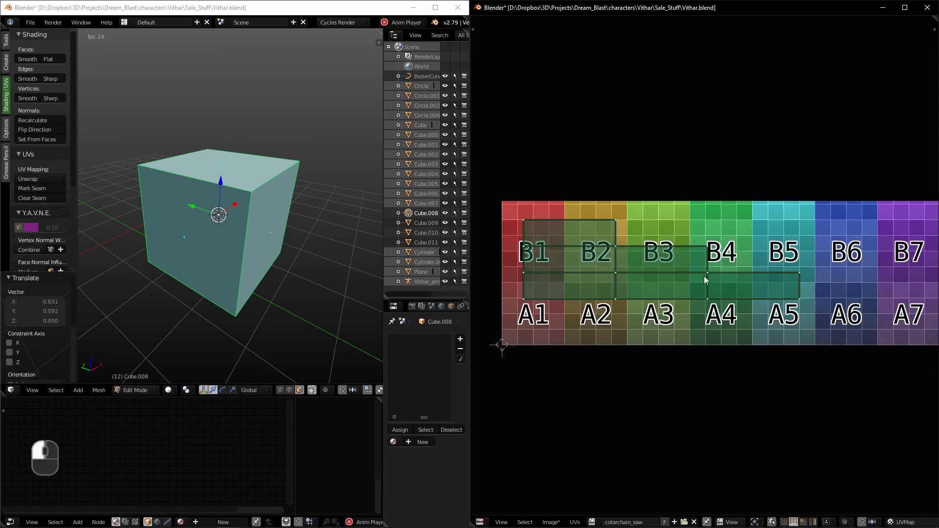
middle_drag(729, 273, 714, 278)
key(g)
click(695, 274)
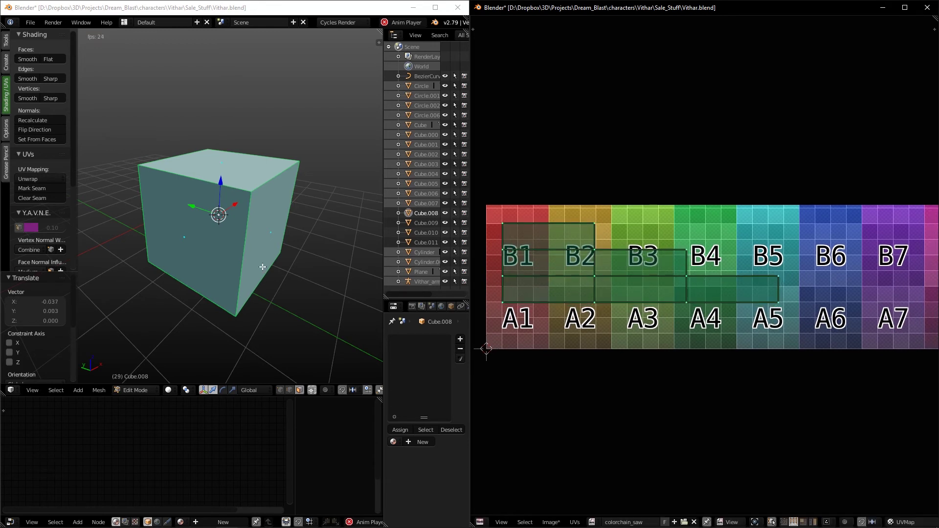
middle_drag(261, 267, 259, 260)
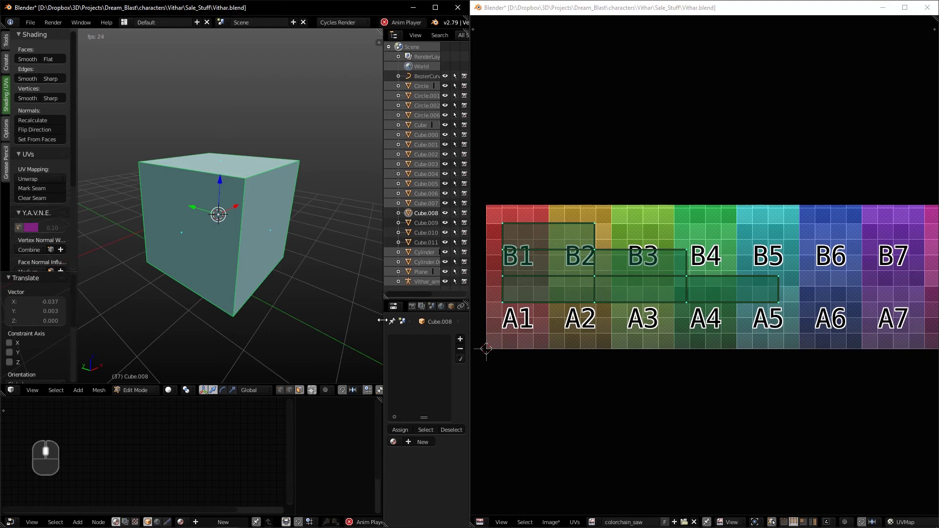
drag(382, 320, 349, 323)
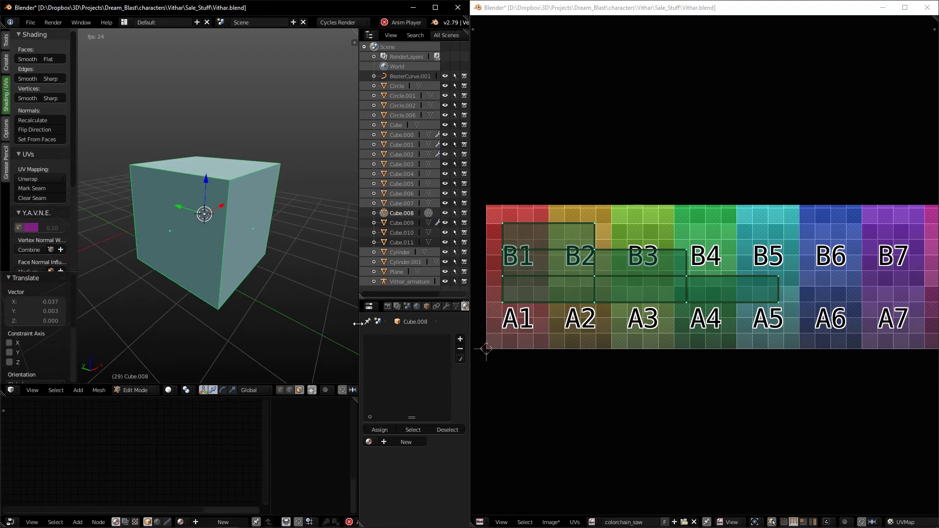
Create a new material for Cube.008 and clear the node editor view
click(383, 442)
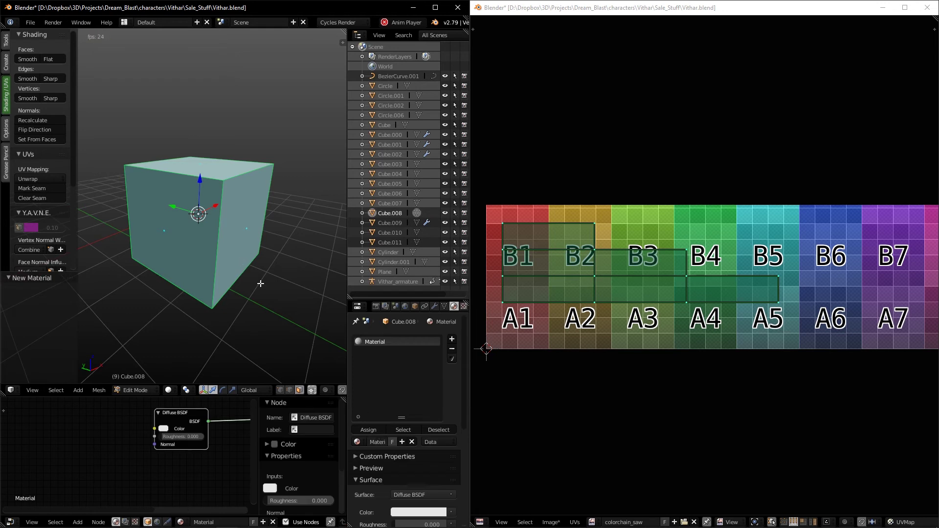
middle_drag(188, 450, 128, 428)
key(n)
key(a)
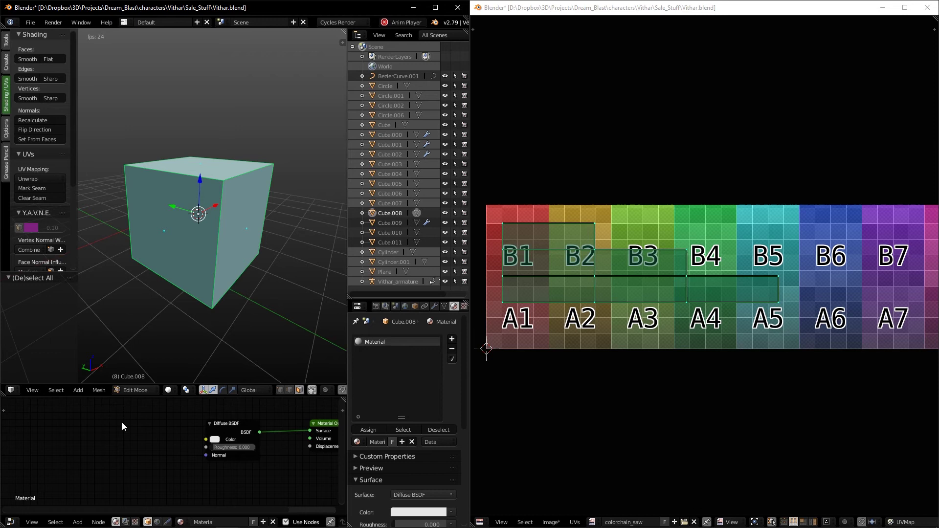
scroll(123, 421, down, 2)
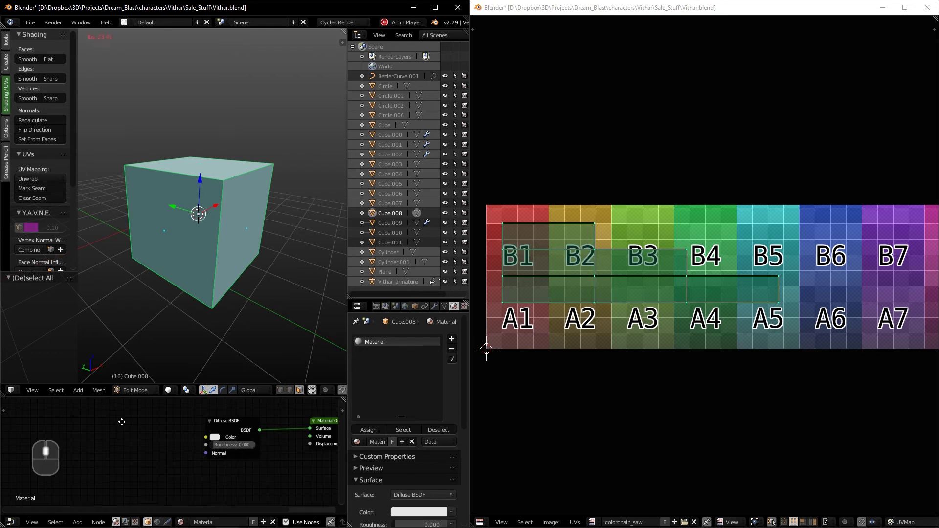
Add an Image Texture node with colorchain_saw, wired into the Diffuse BSDF colour
key(shift+a)
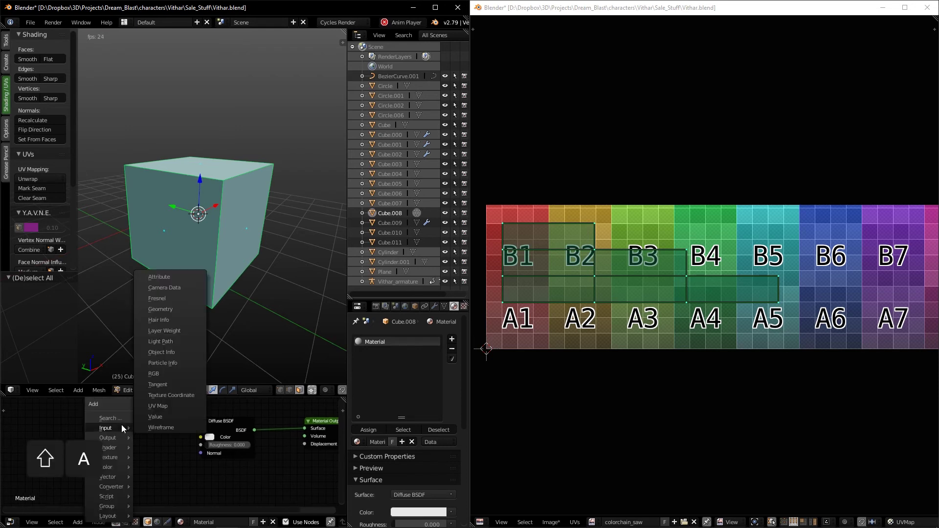
click(119, 421)
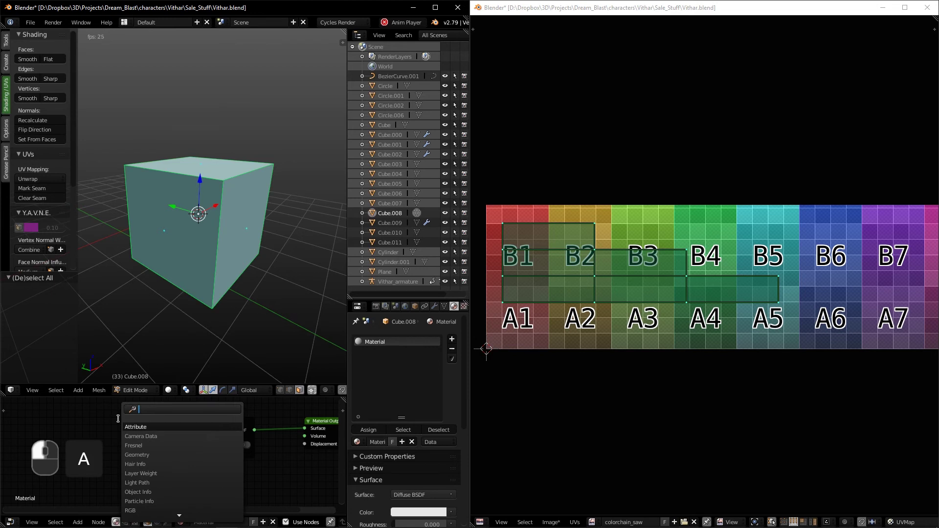
text(ima)
key(Return)
click(119, 418)
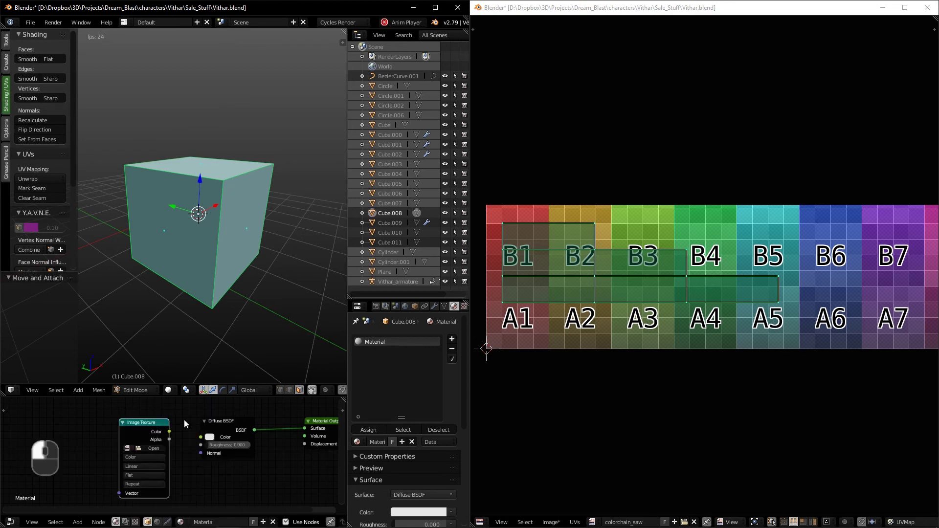
drag(168, 431, 200, 436)
click(128, 447)
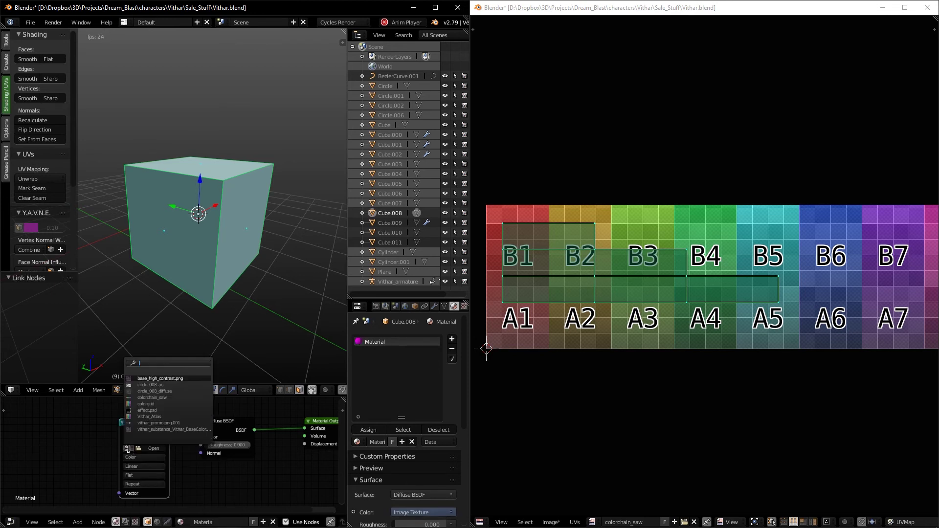
click(173, 397)
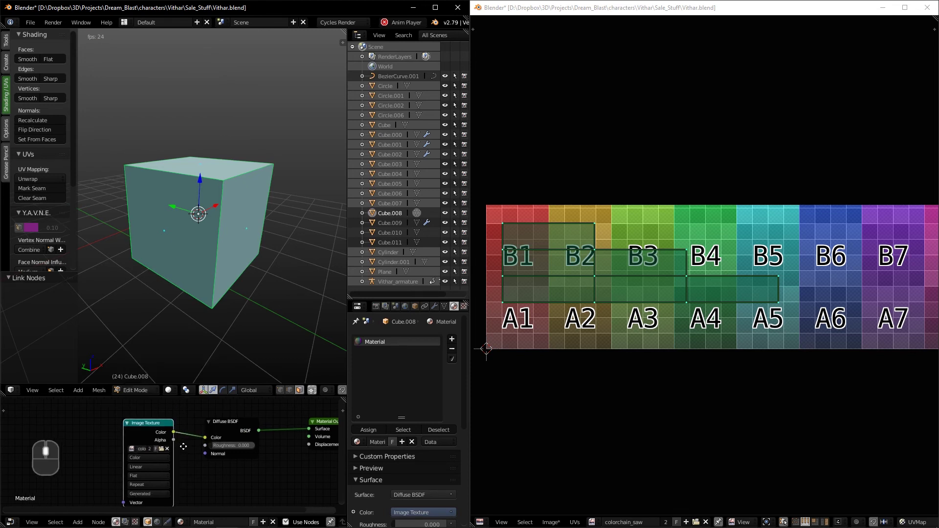
Re-run Smart UV Project on the cube against the 1024 × 295 colour grid
key(u)
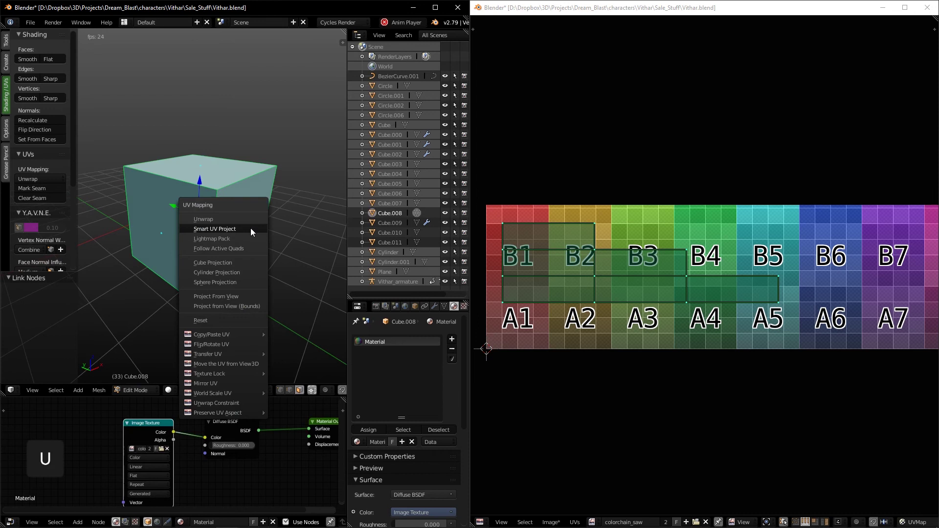
click(250, 228)
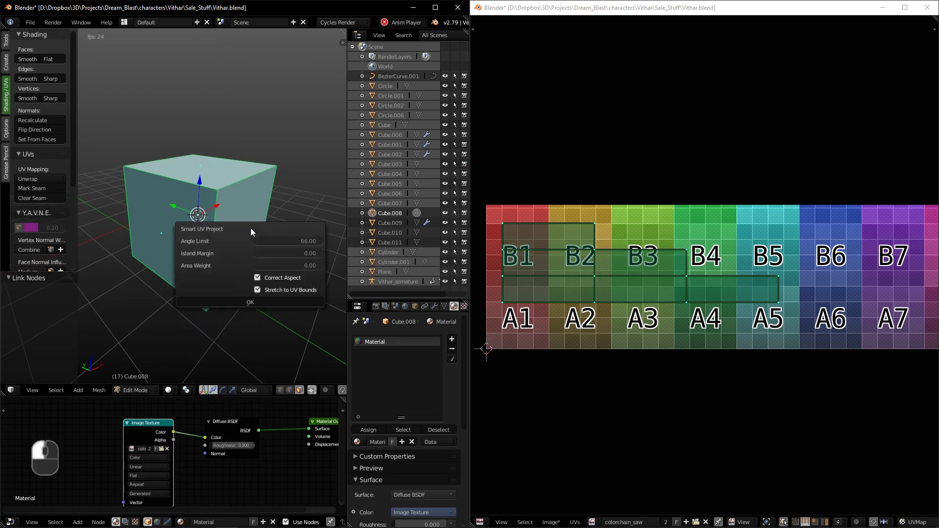
click(250, 303)
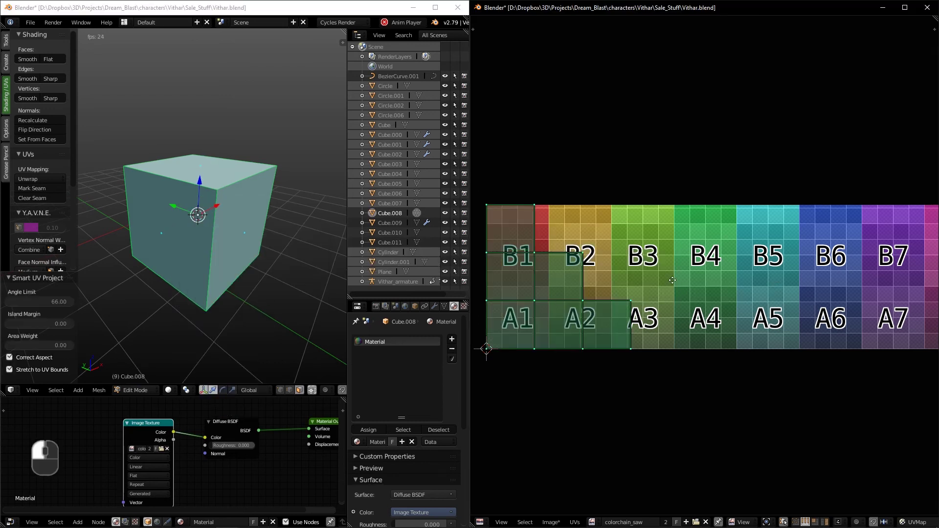
scroll(636, 271, up, 3)
middle_drag(636, 271, 767, 314)
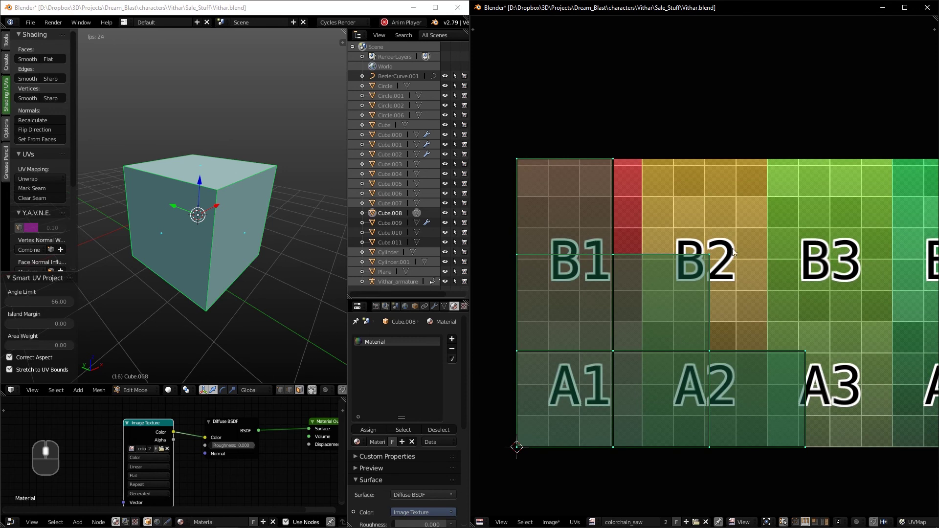
scroll(662, 236, down, 1)
Scale the cube's UV islands to 0.782 and show the image properties panel
key(s)
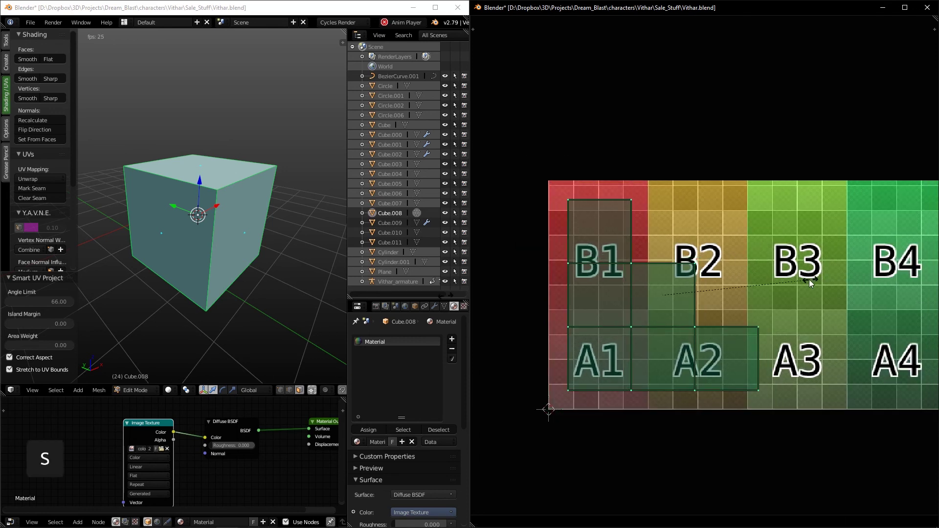
click(802, 277)
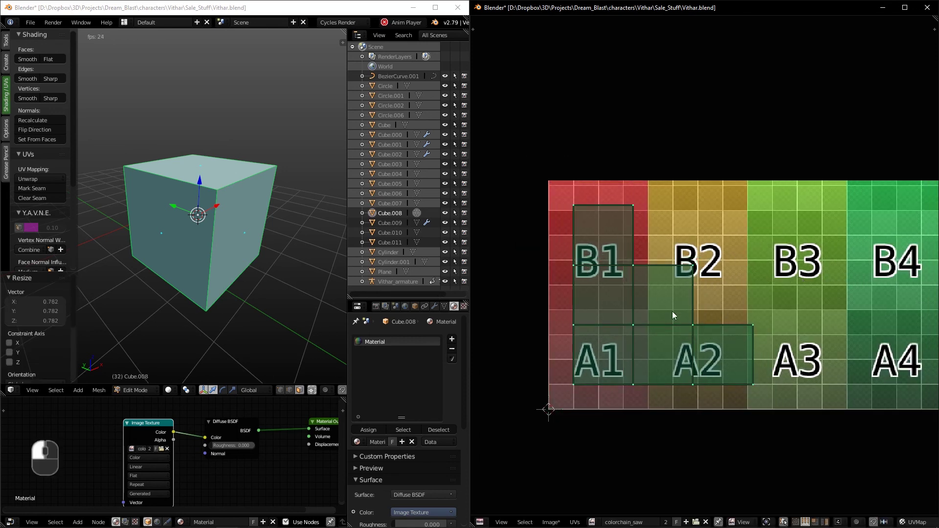
middle_drag(643, 324, 626, 327)
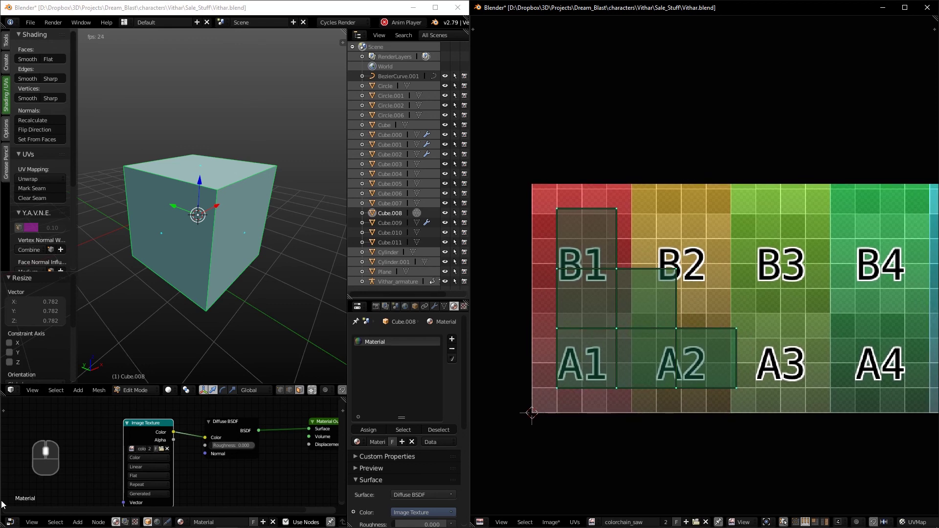
key(Right)
key(Right)
key(Right)
key(Right)
key(Right)
key(Right)
key(Right)
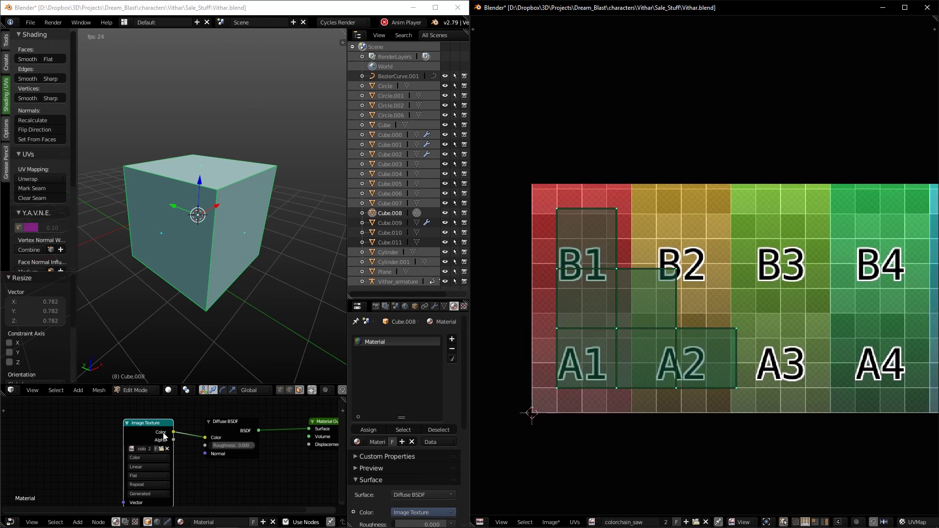
middle_drag(643, 326, 595, 301)
key(n)
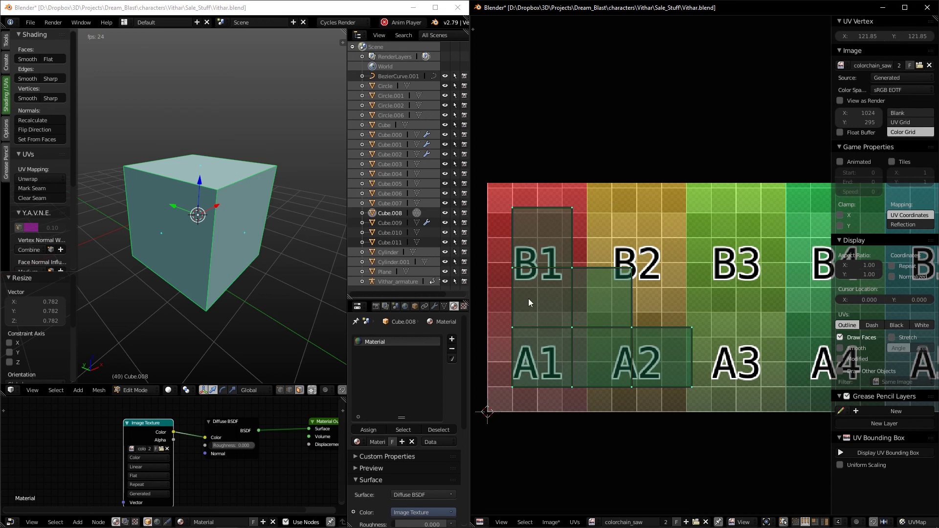
middle_drag(528, 298, 524, 282)
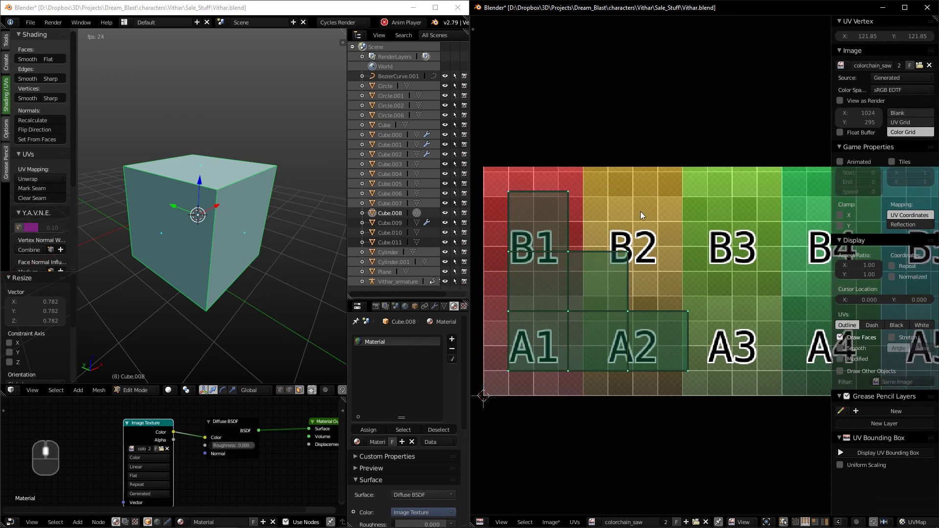